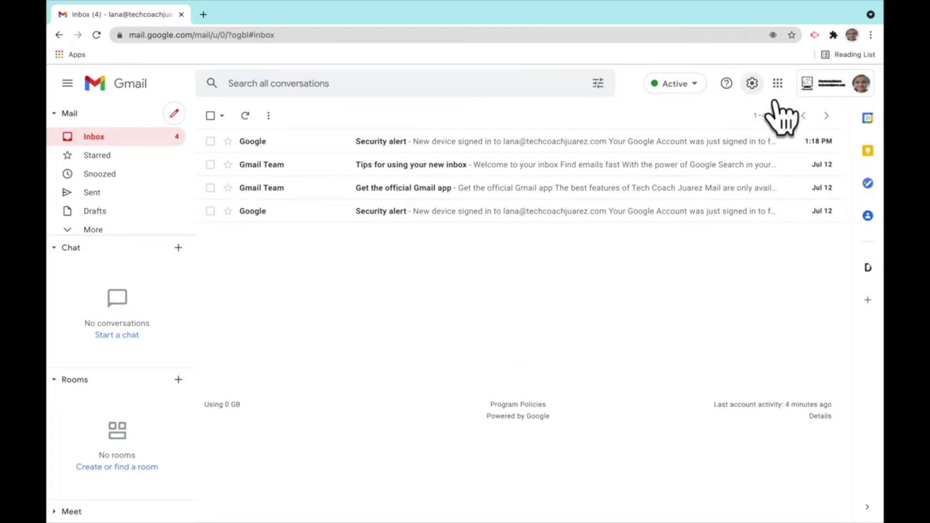
# Step: Open Gmail's full settings and scroll the General tab to the empty Signature section
pyautogui.click(753, 84)
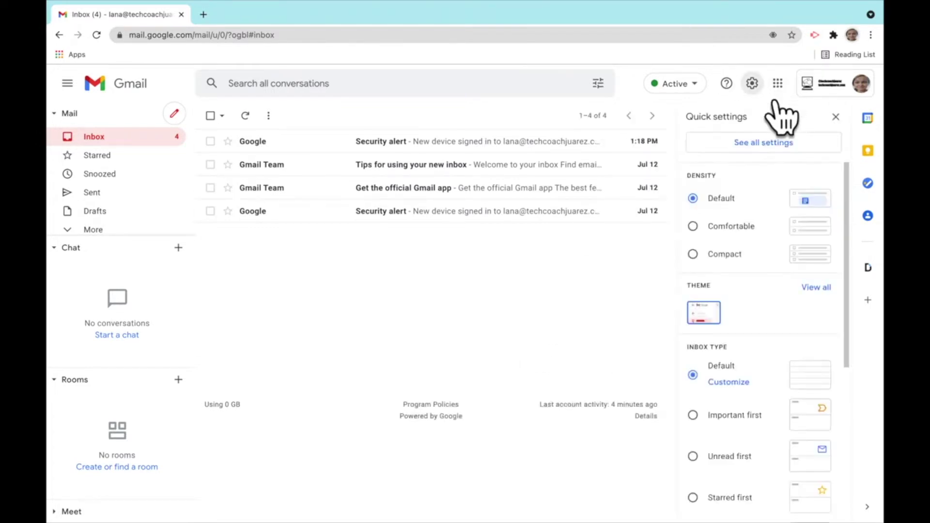
pyautogui.click(774, 148)
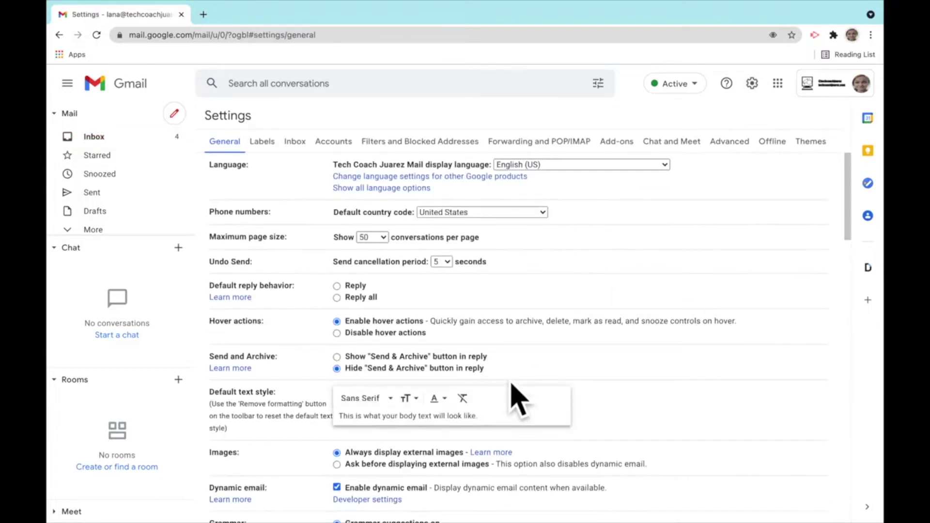
pyautogui.scroll(-14, 518, 400)
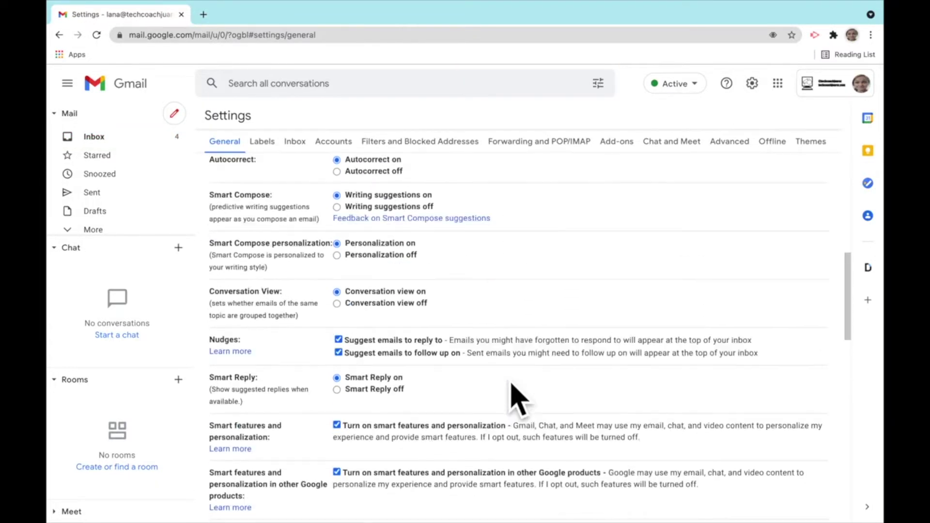
pyautogui.scroll(-15, 518, 400)
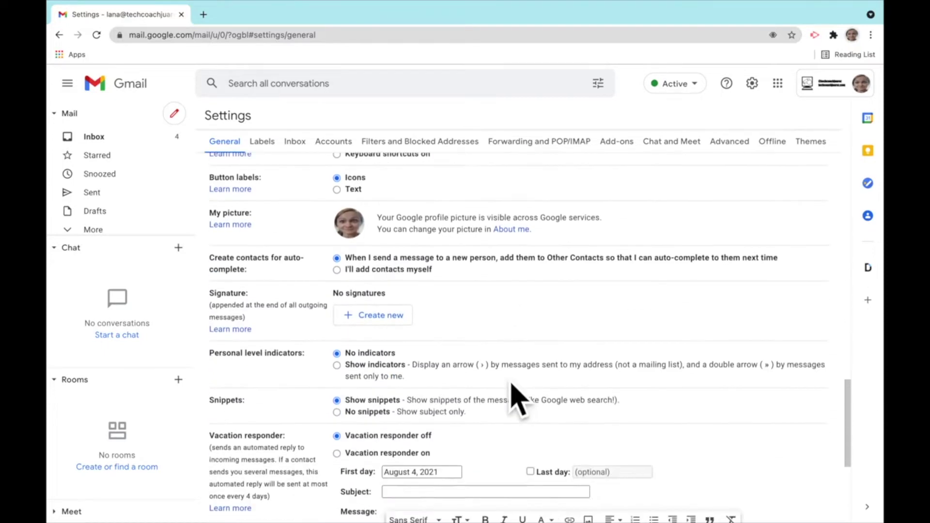
pyautogui.scroll(-1, 515, 393)
pyautogui.scroll(4, 515, 393)
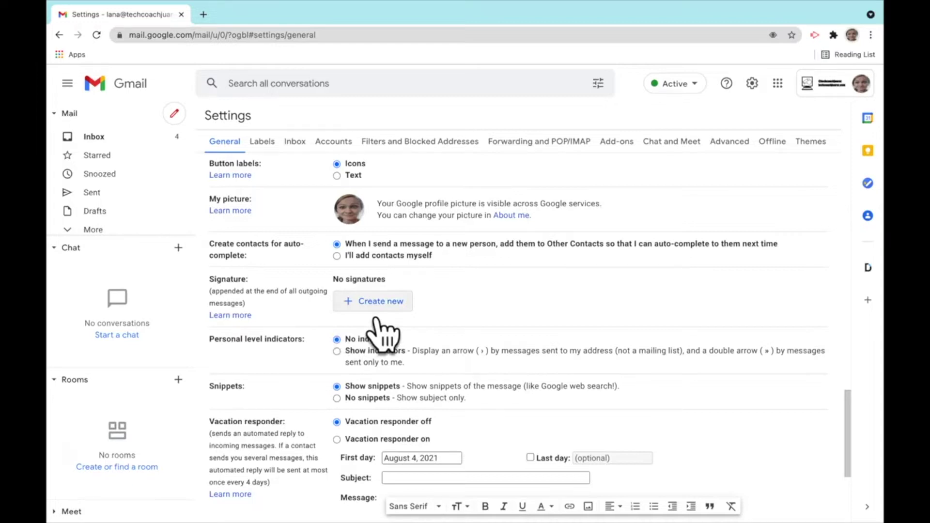
# Step: Create a new signature named with the owner's first name plus 'Signature'
pyautogui.click(376, 303)
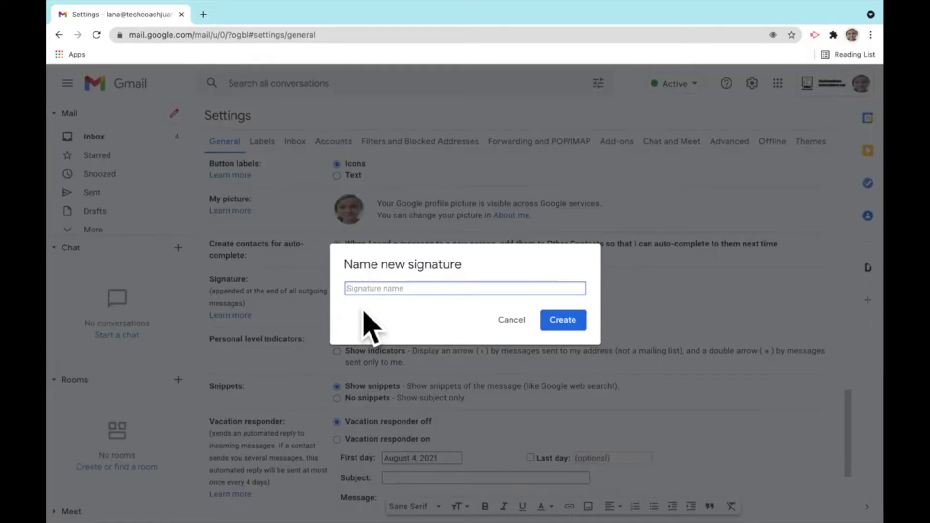
pyautogui.write("Lana's Signature")
pyautogui.click(562, 325)
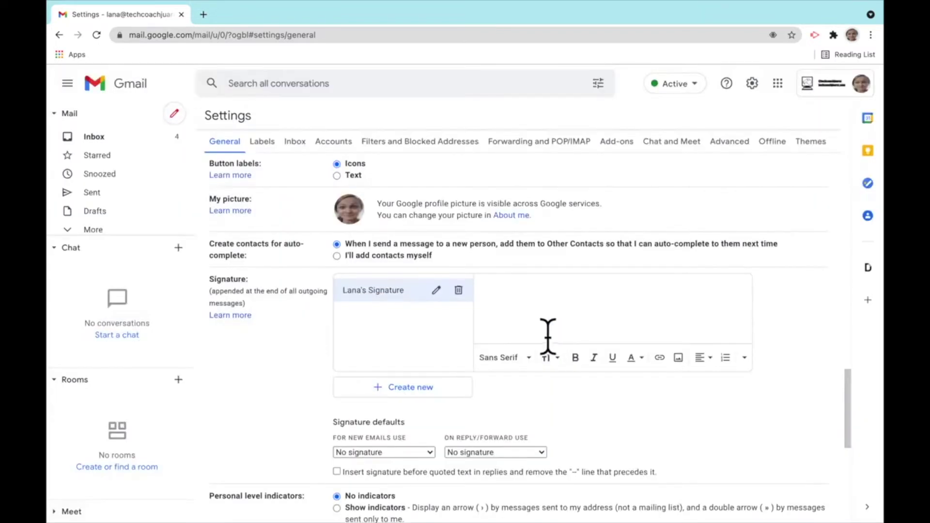
# Step: Write the signature lines: owner's full name, Orosi High School, Class of 2022, and their e-mail address
pyautogui.click(648, 305)
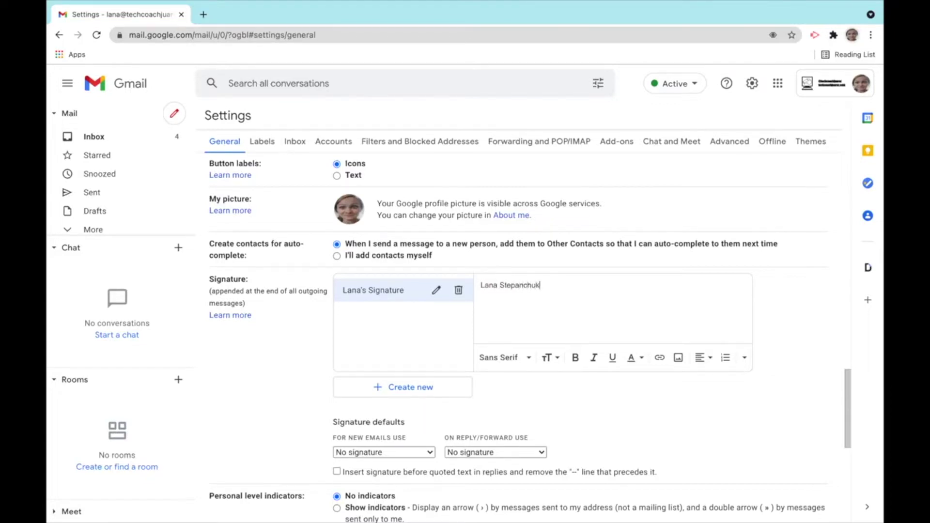
pyautogui.press('Return')
pyautogui.write('Orosi High School')
pyautogui.press('Return')
pyautogui.write('Class ')
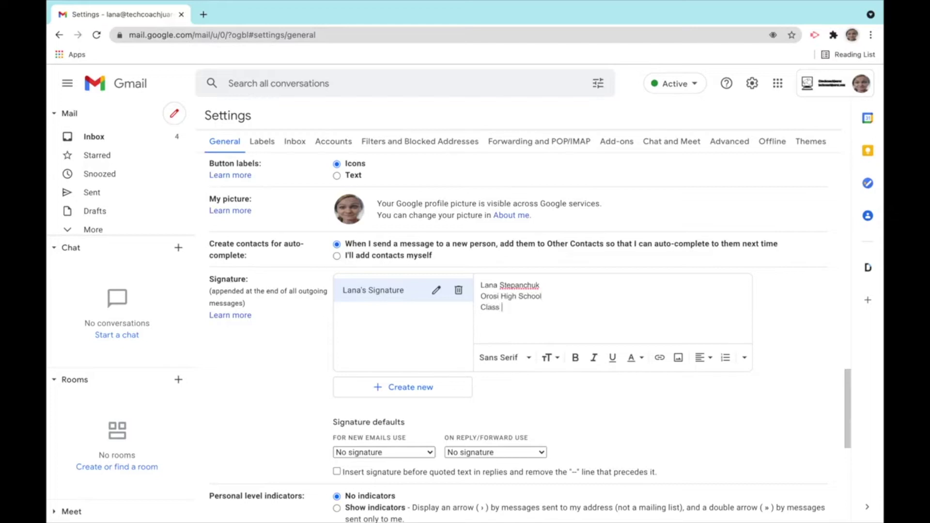
pyautogui.write('of 202')
pyautogui.write('2')
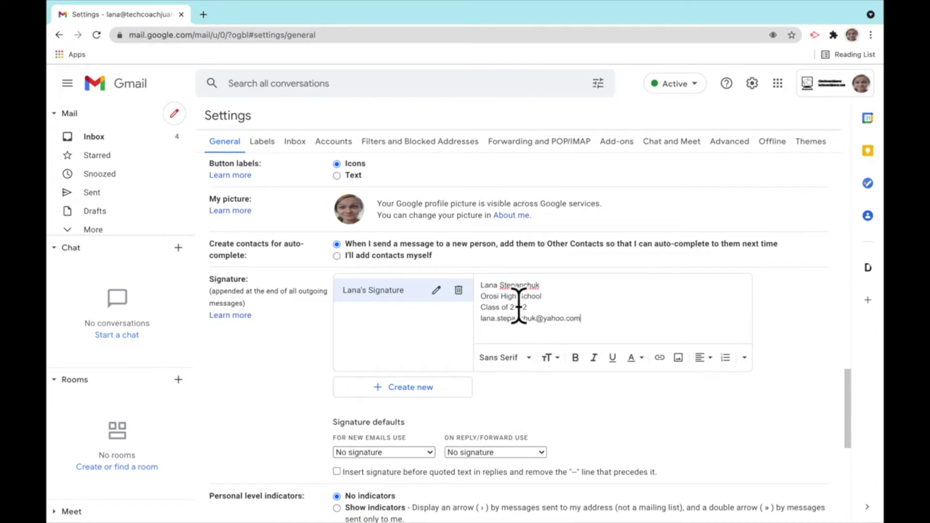
pyautogui.scroll(-7, 514, 412)
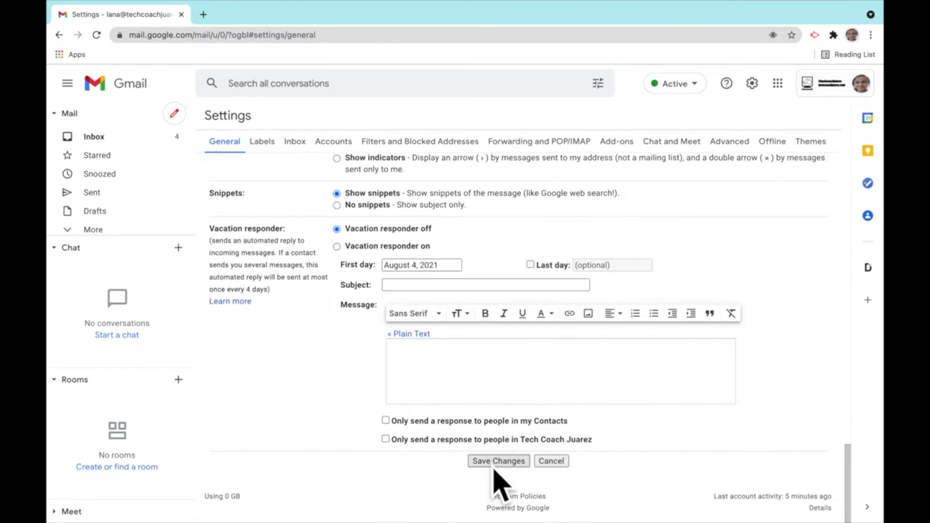
# Step: Save the signature changes, then reopen the quick settings panel from the inbox
pyautogui.click(495, 464)
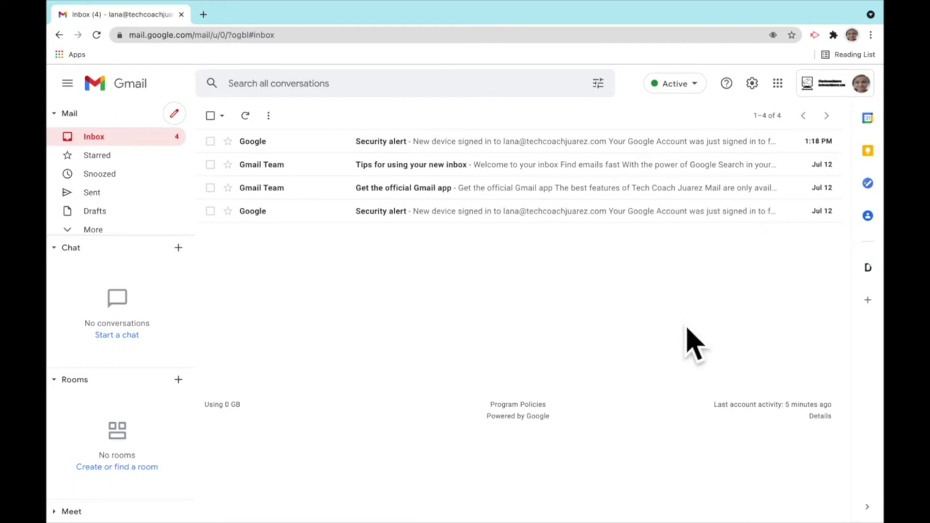
pyautogui.click(760, 93)
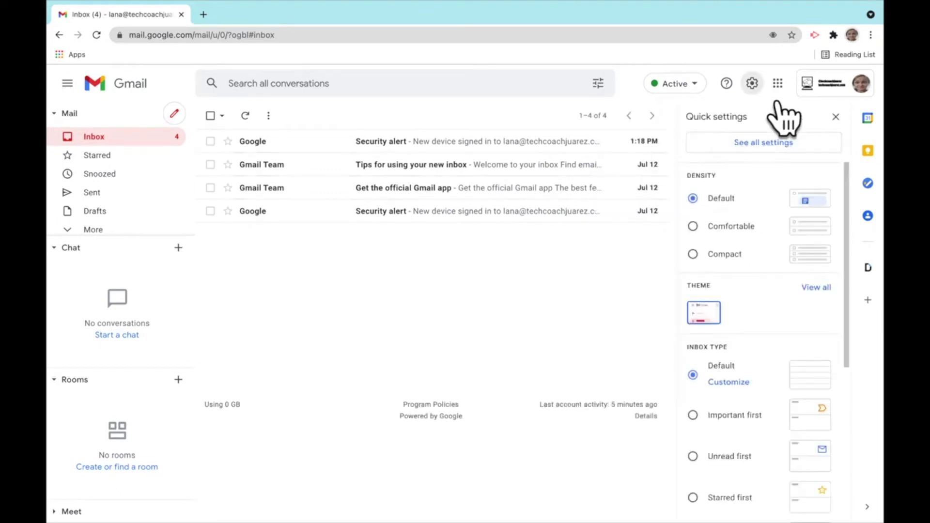
# Step: Reopen all settings and scroll to the saved signature and its No signature defaults
pyautogui.click(776, 143)
pyautogui.scroll(-5, 461, 406)
pyautogui.scroll(-15, 463, 405)
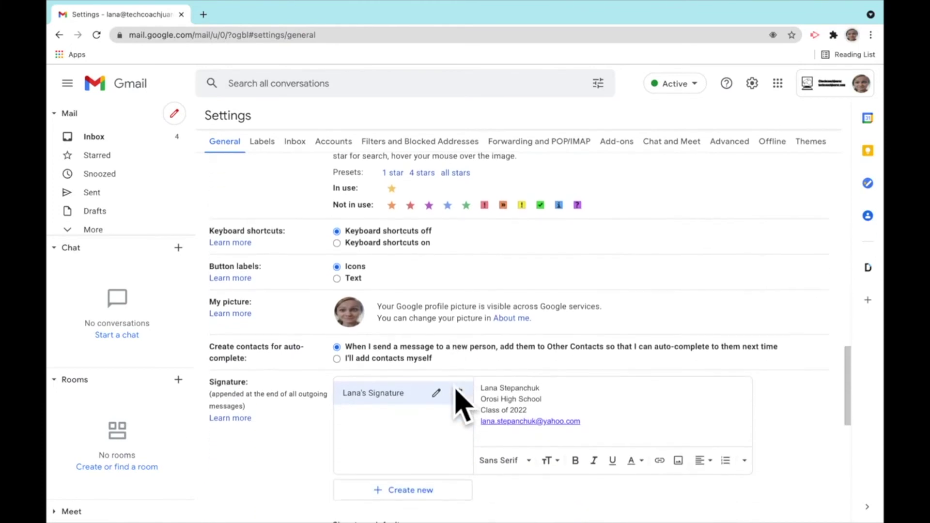
pyautogui.scroll(-2, 463, 407)
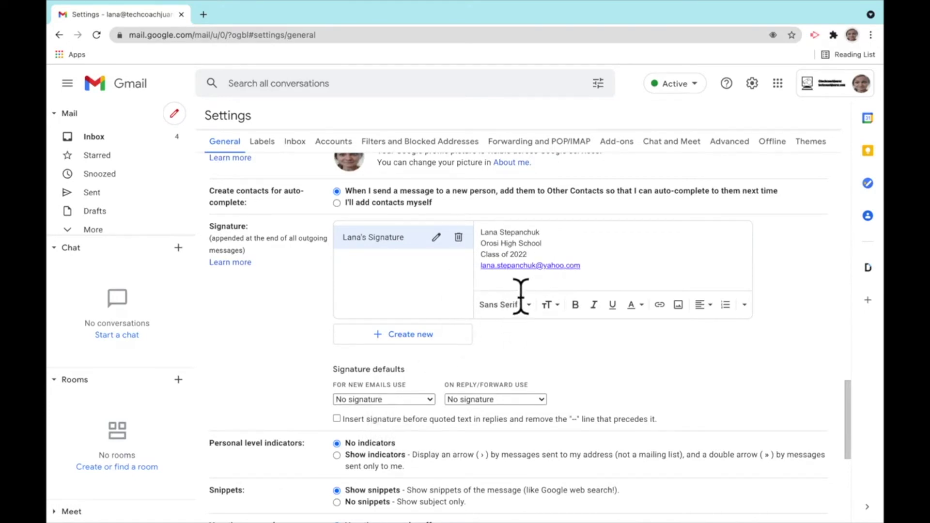
# Step: Set the new signature as the default for new emails and save the settings
pyautogui.click(412, 401)
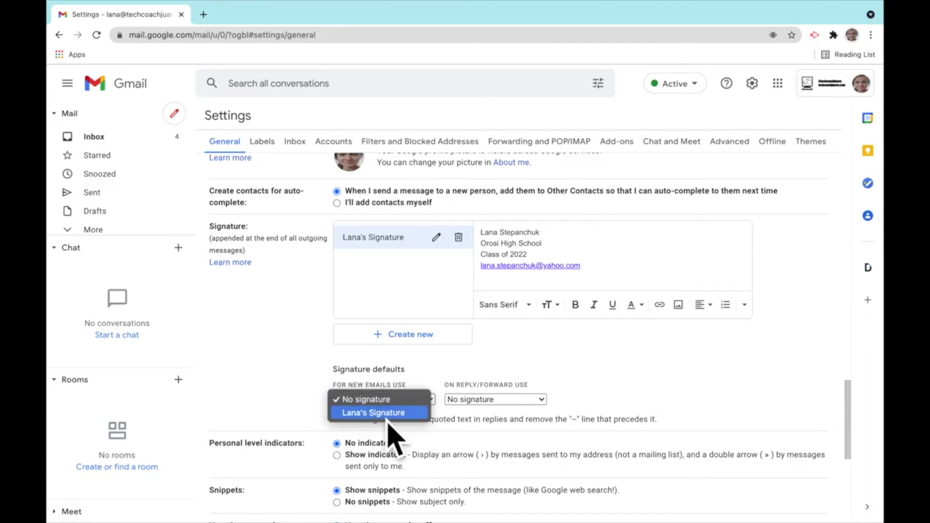
pyautogui.click(387, 413)
pyautogui.scroll(-6, 412, 427)
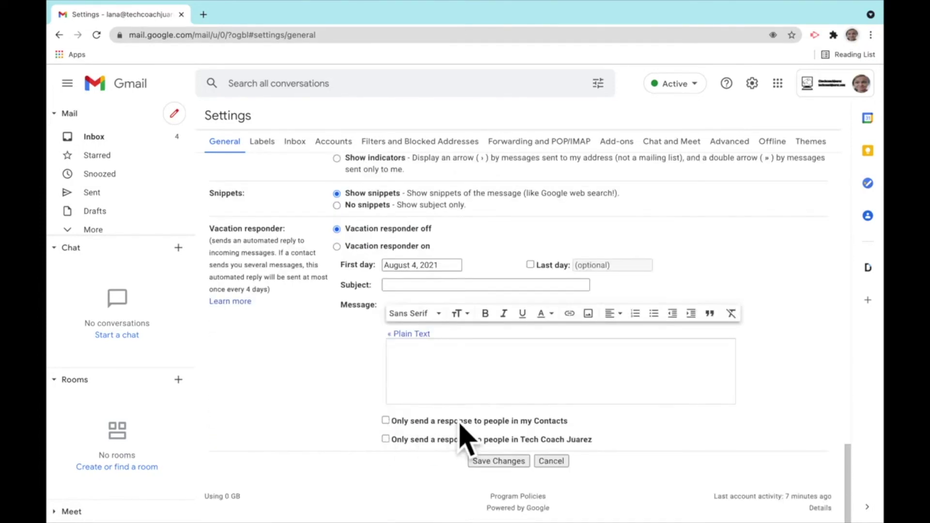
pyautogui.click(492, 464)
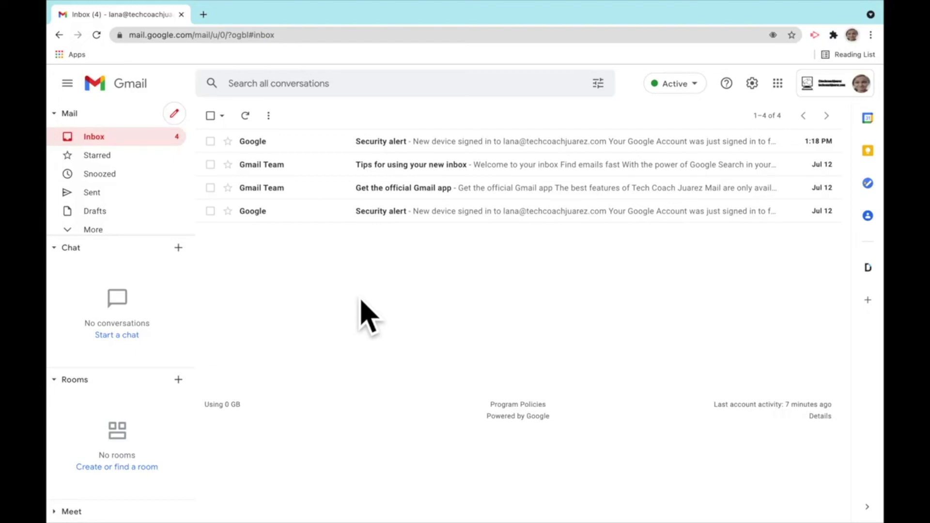
# Step: Compose a new message to confirm the signature appears, then delete it from the body
pyautogui.click(193, 128)
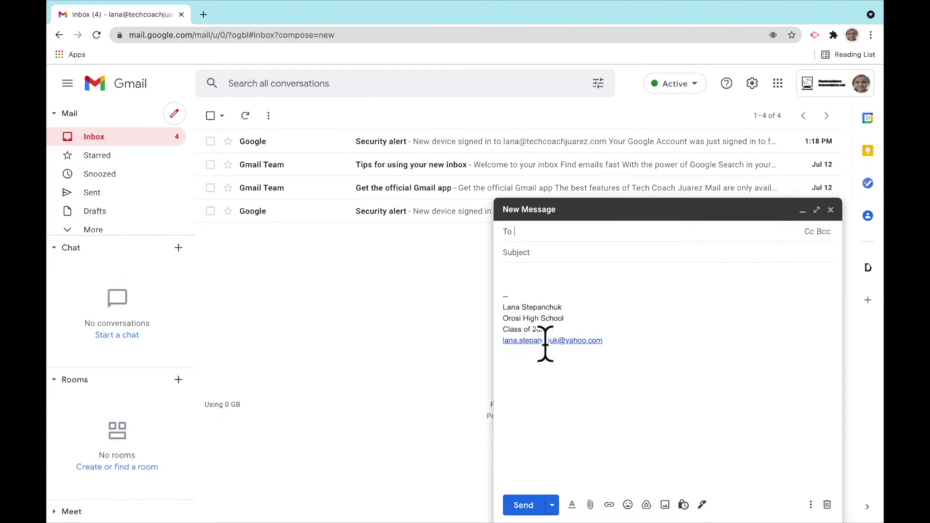
pyautogui.click(520, 285)
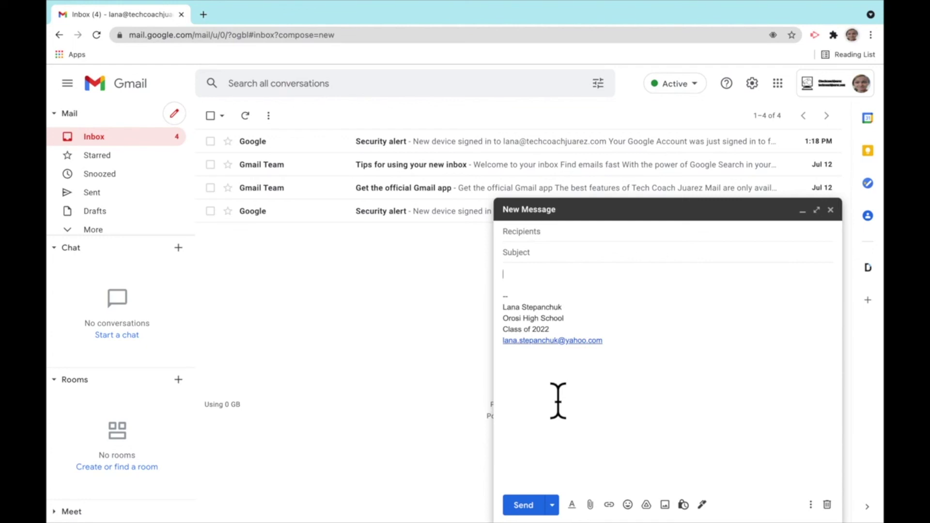
pyautogui.moveTo(617, 355); pyautogui.dragTo(507, 309)
pyautogui.press('BackSpace')
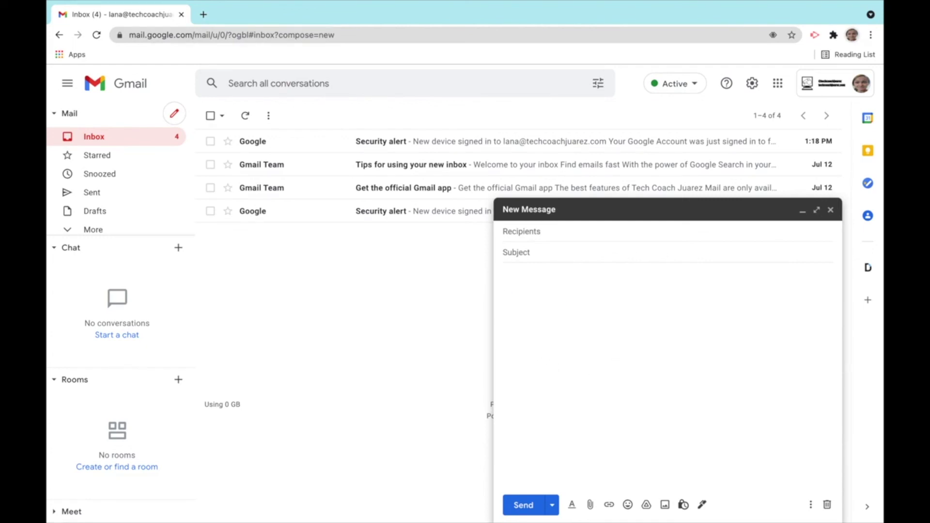